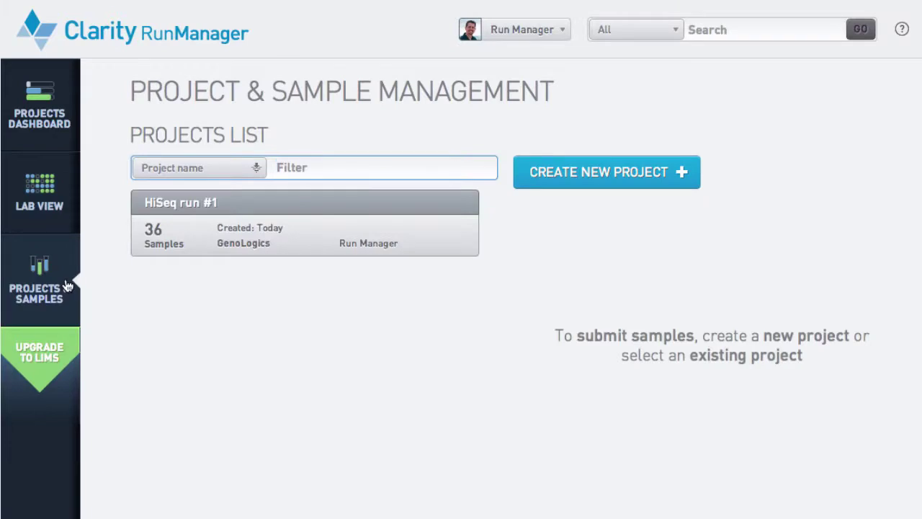
- Create a project named "Run Manager Example Project" with GenoLogics as the account and Run Manager as the contact
left_click(559, 189)
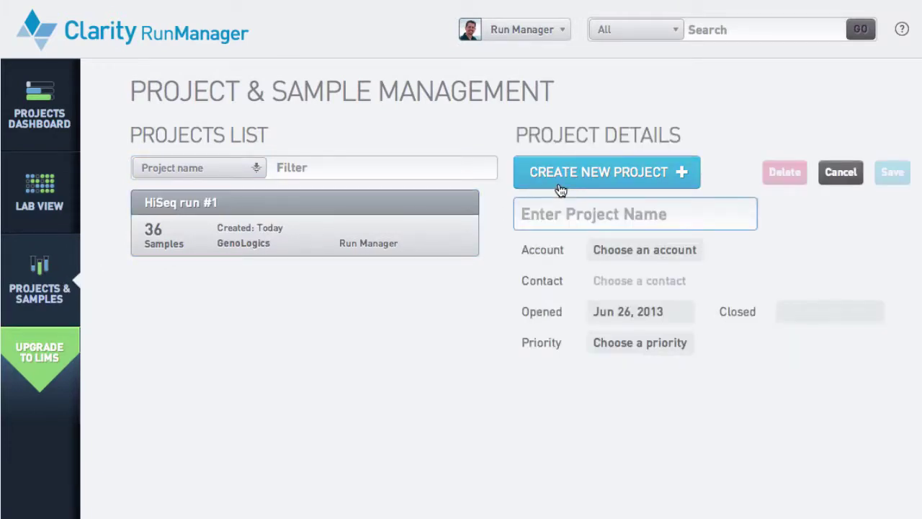
type("Run Manager Example Project")
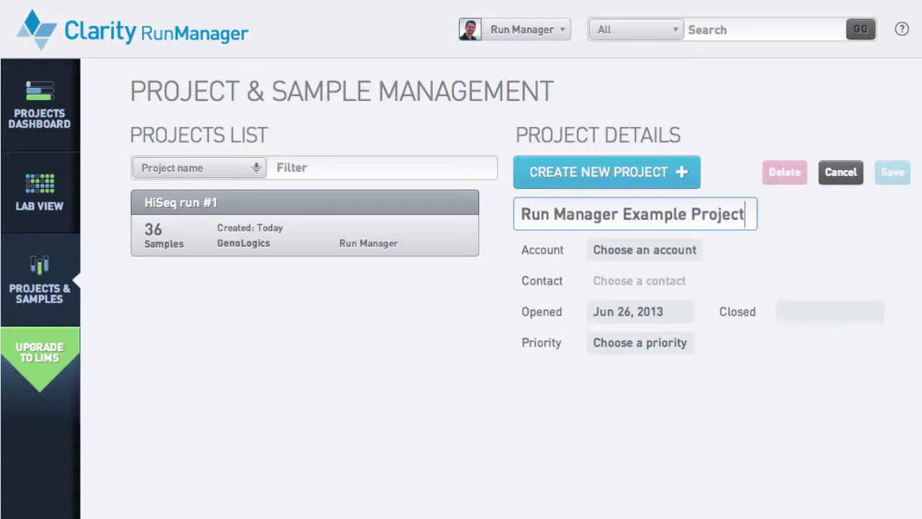
left_click(691, 262)
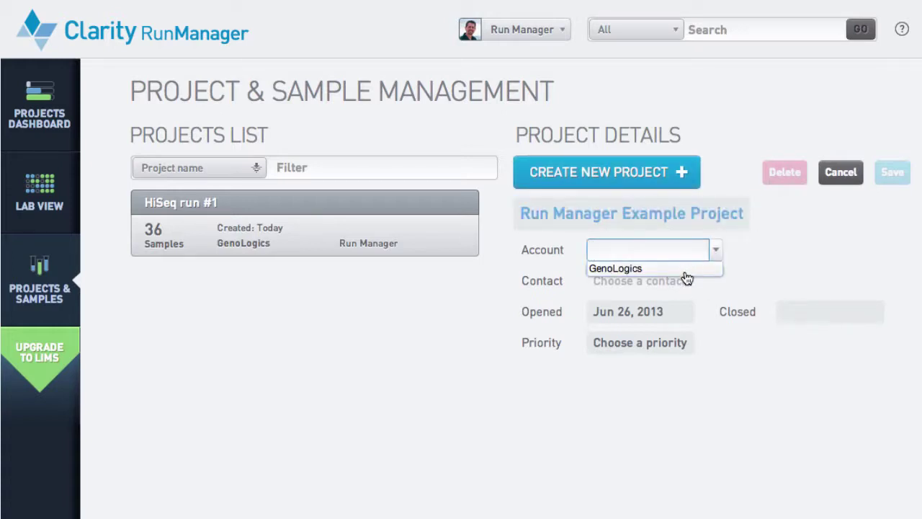
left_click(685, 271)
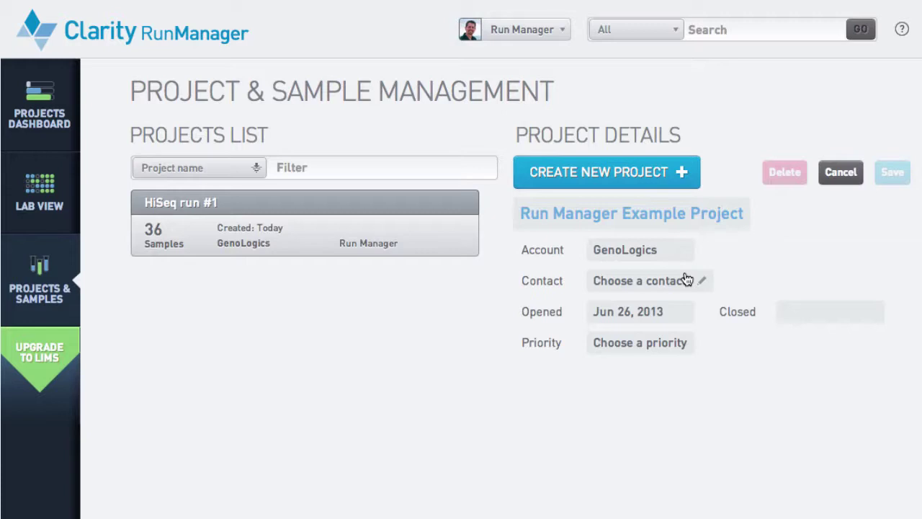
left_click(696, 287)
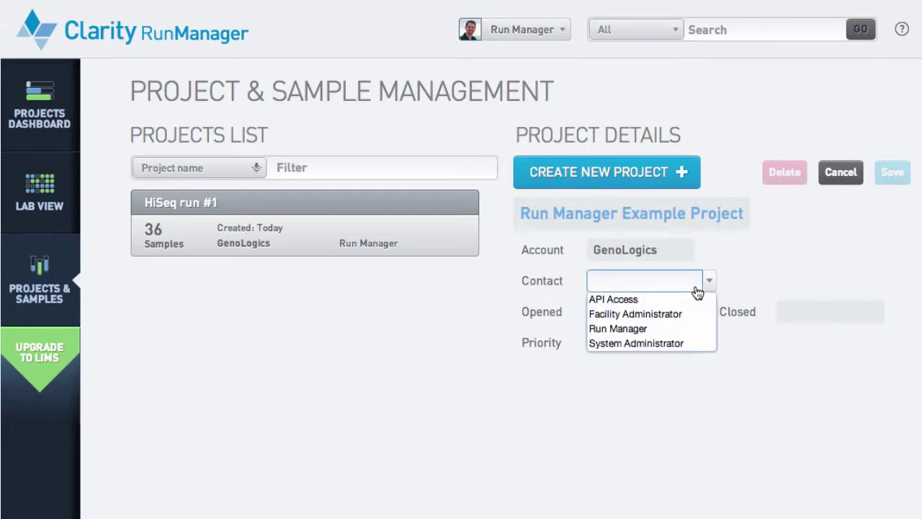
left_click(678, 329)
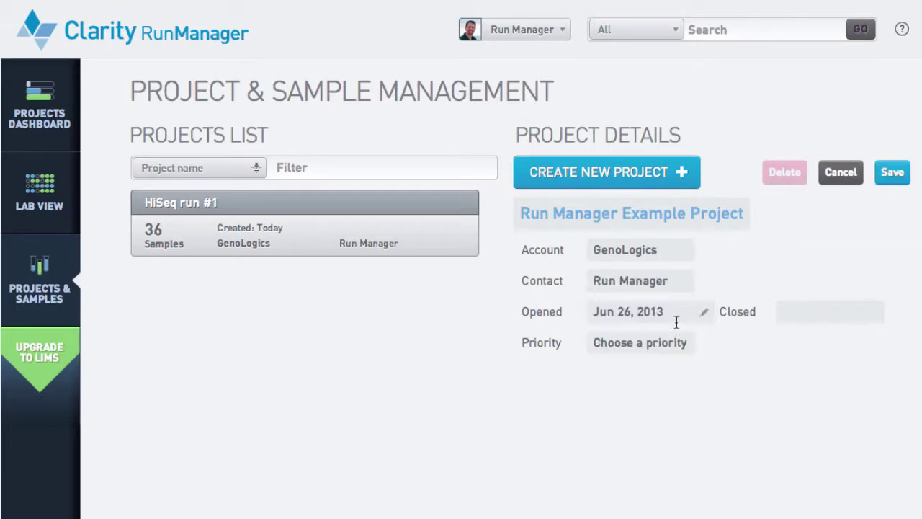
- Replace the project's contact with a new contact's full name and save the project
left_click(675, 281)
triple_click(675, 281)
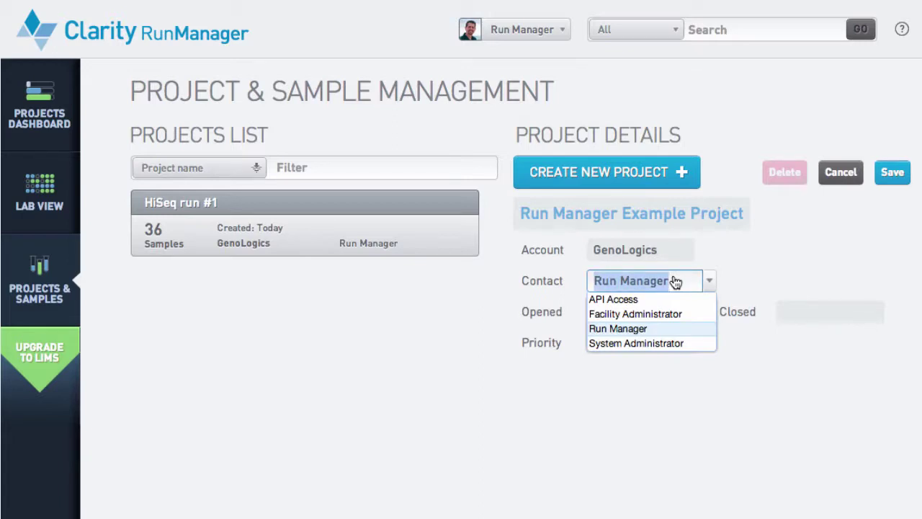
type("Joe Smith")
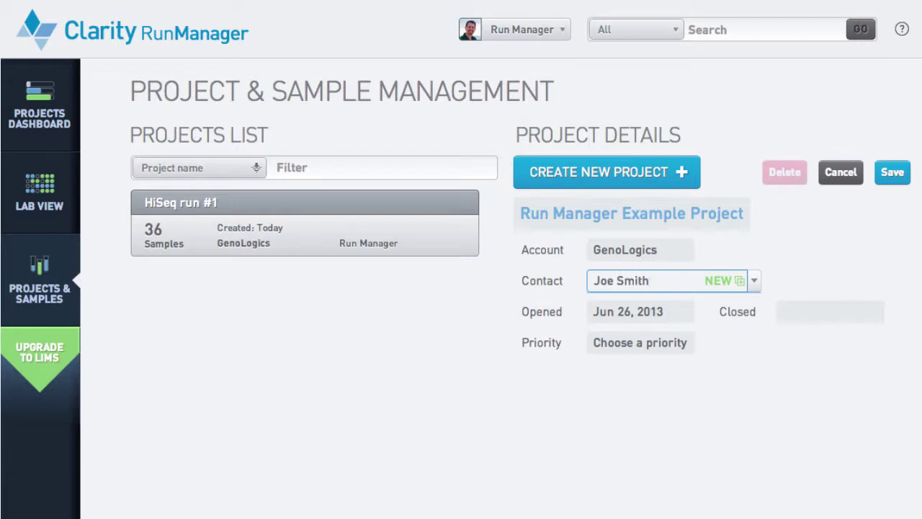
key("Return")
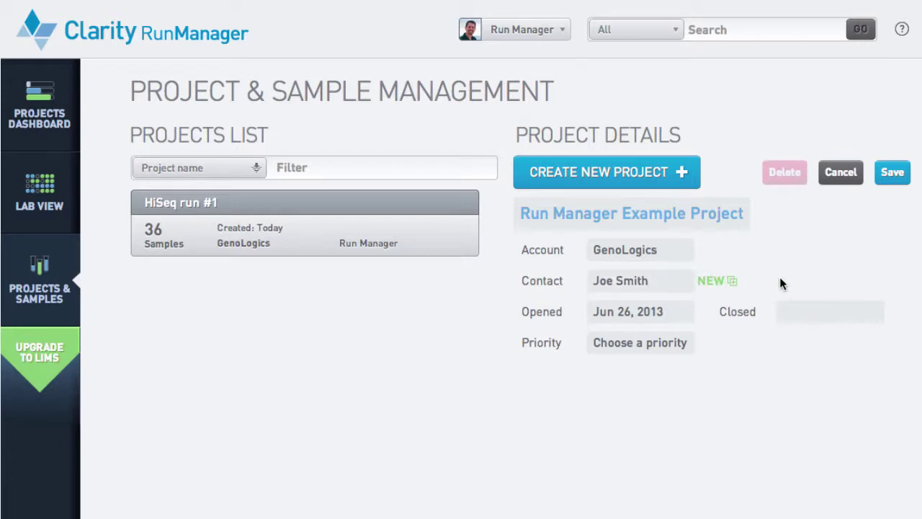
left_click(892, 182)
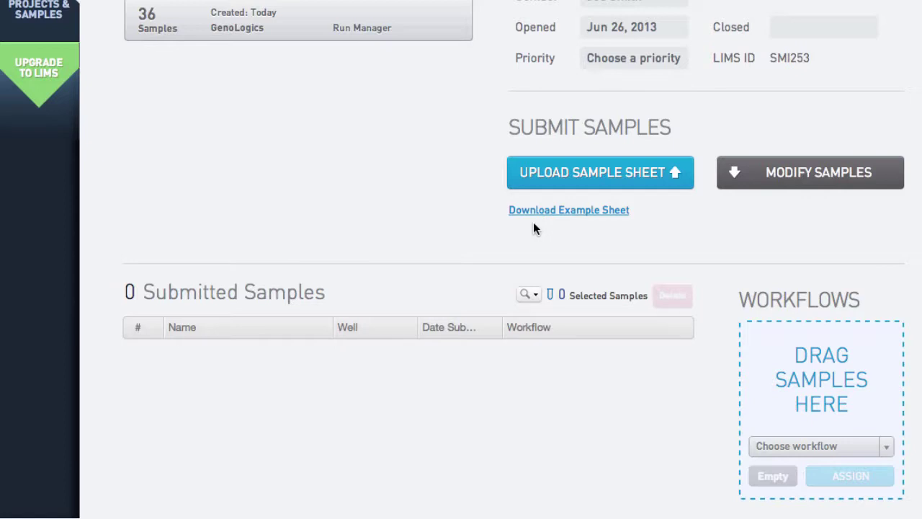
- Download the example sample sheet for the project and open the downloaded workbook
left_click(580, 214)
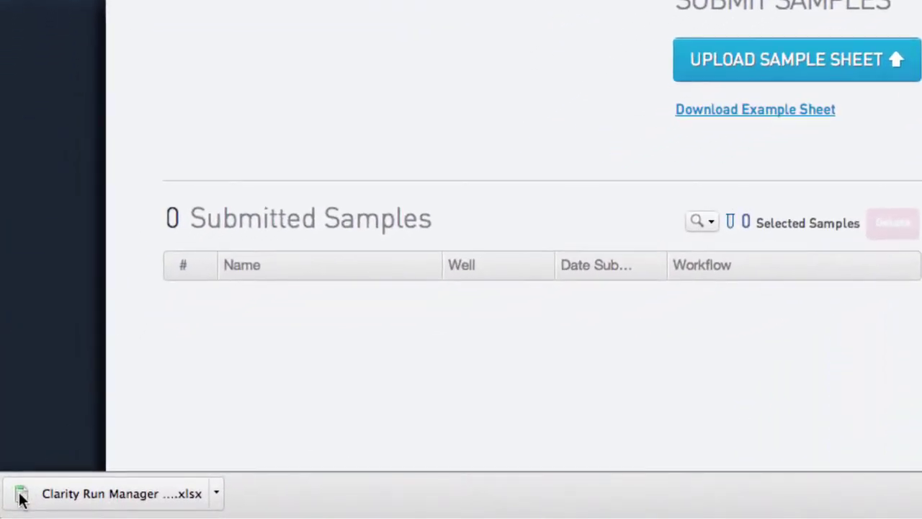
left_click(21, 495)
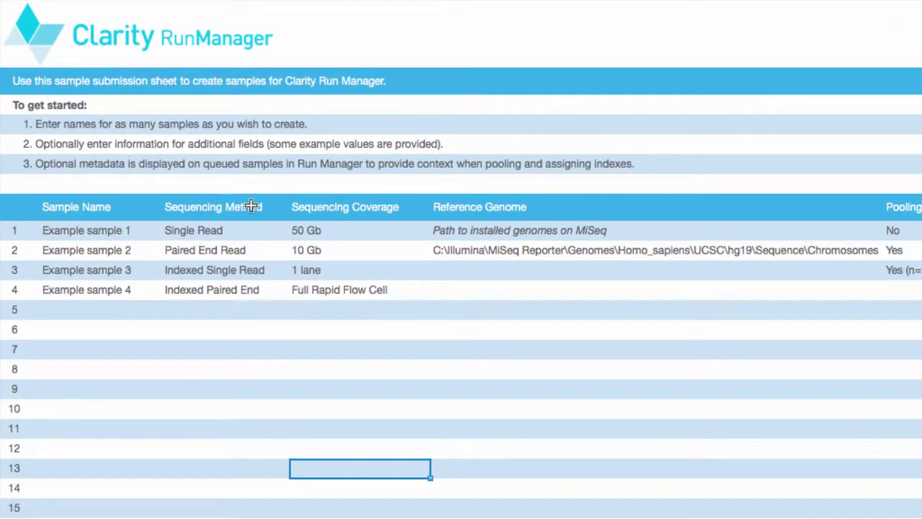
- Examine the sample sheet's example values for sequencing method, coverage, reference genome, pooling, application and read length
left_click(257, 231)
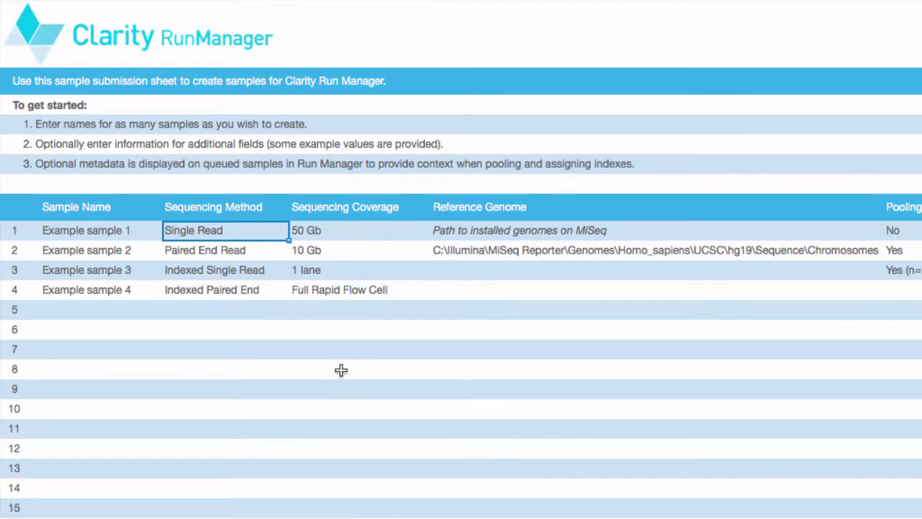
left_click(392, 235)
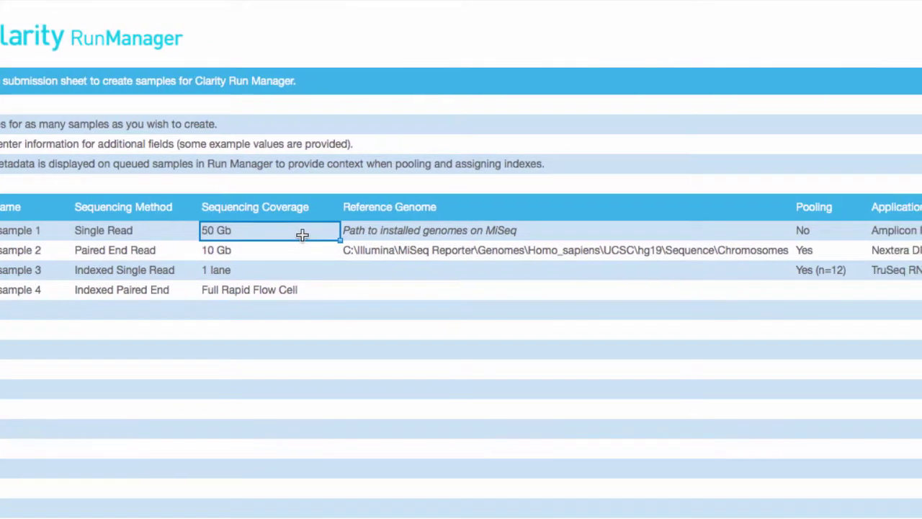
key("Tab")
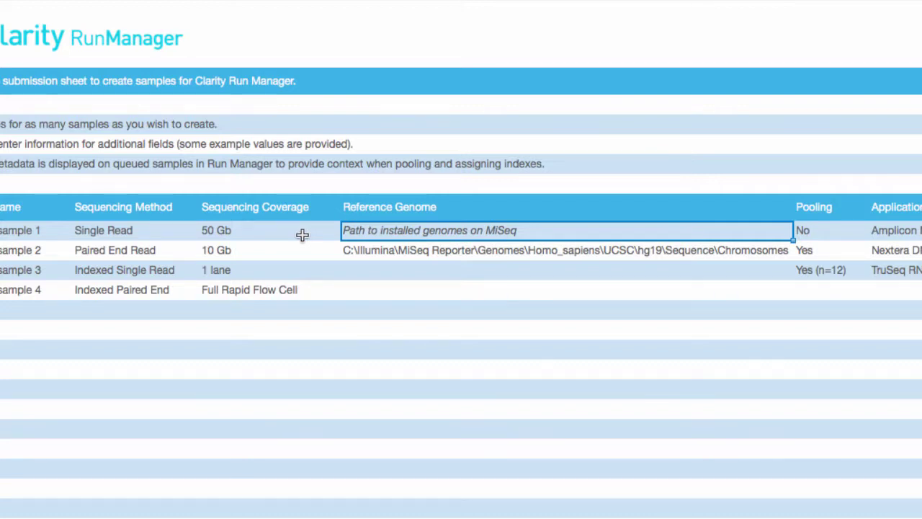
key("Tab")
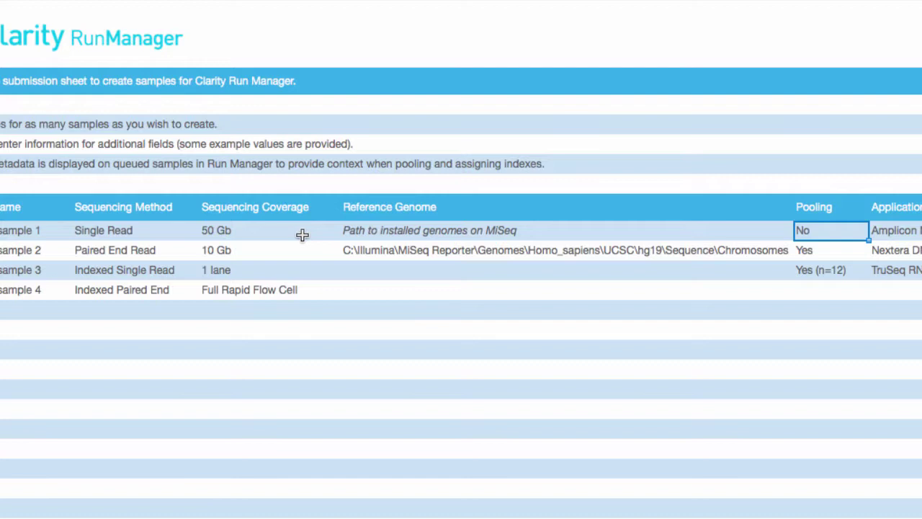
scroll(301, 234, "right", 2)
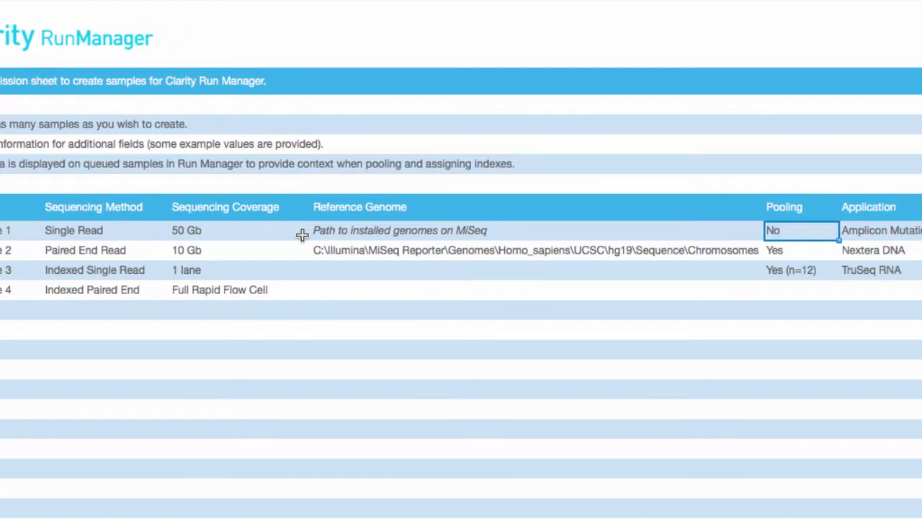
scroll(302, 234, "right", 5)
left_click(730, 232)
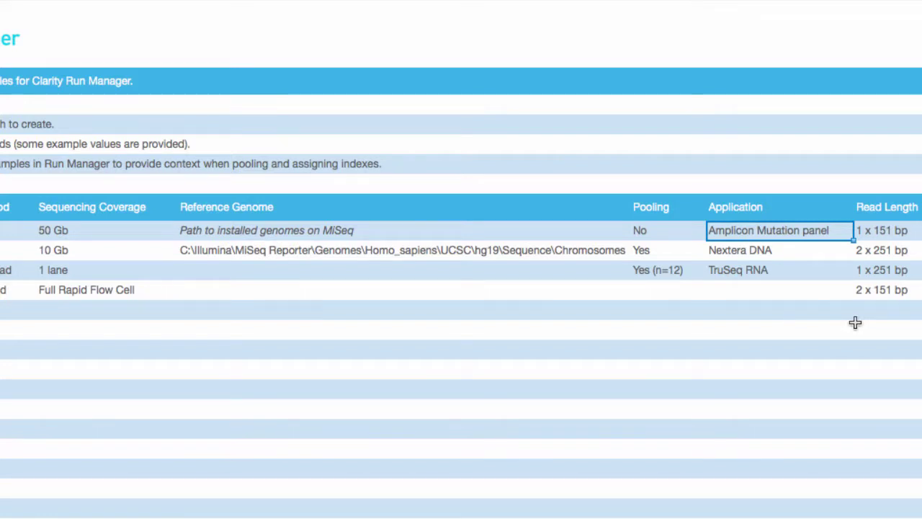
key("Tab")
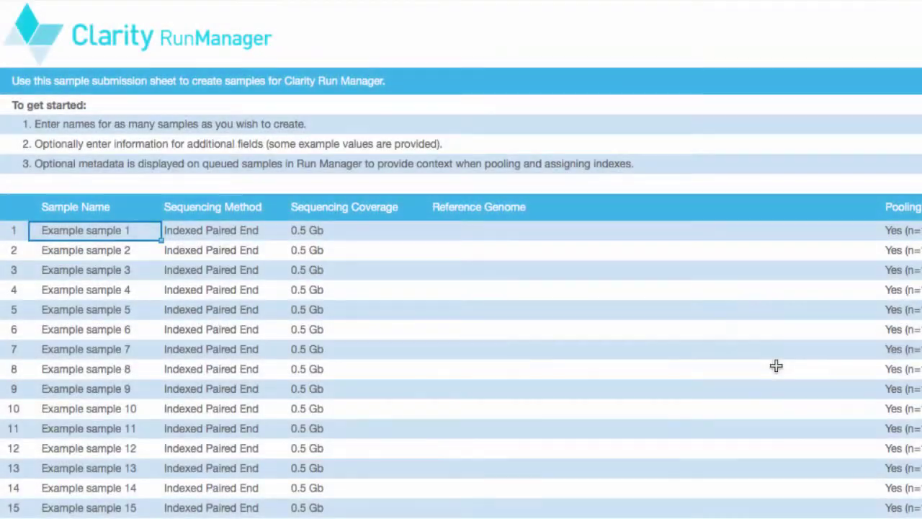
left_click(776, 367)
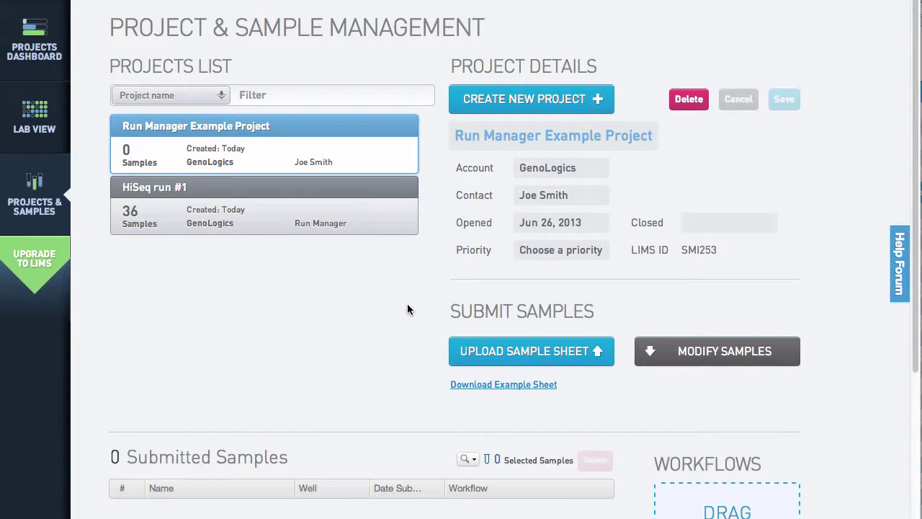
- Upload the sample sheet "Clarity Run Manager Example Sample Sheet (4).xlsx" from Downloads to the project in Clarity Run Manager
left_click(587, 364)
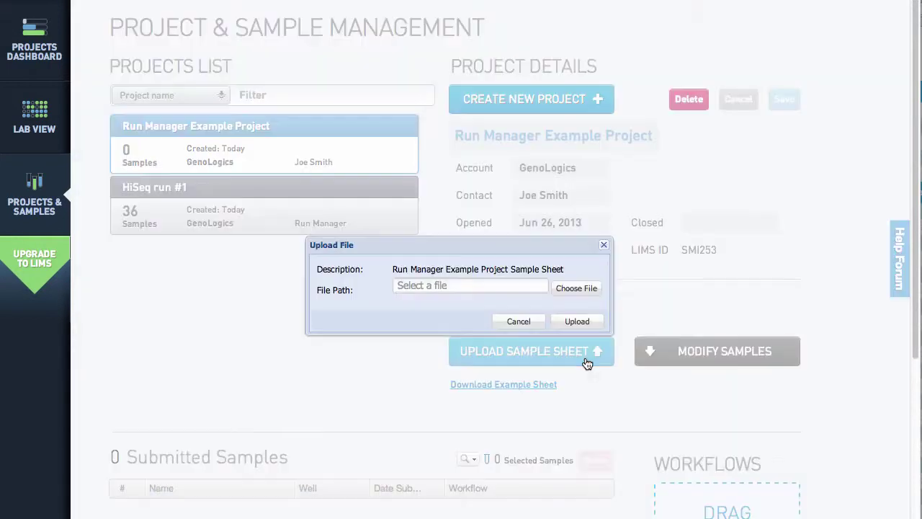
left_click(589, 296)
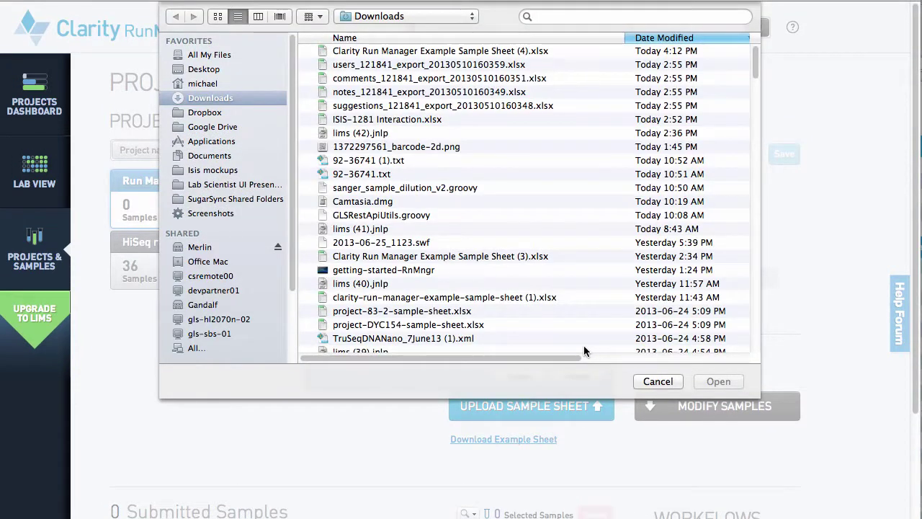
left_click(470, 52)
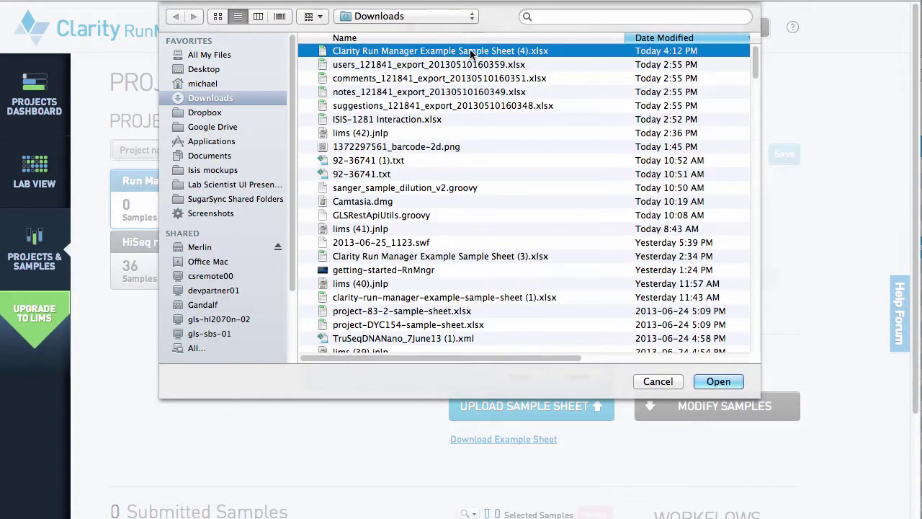
left_click(718, 382)
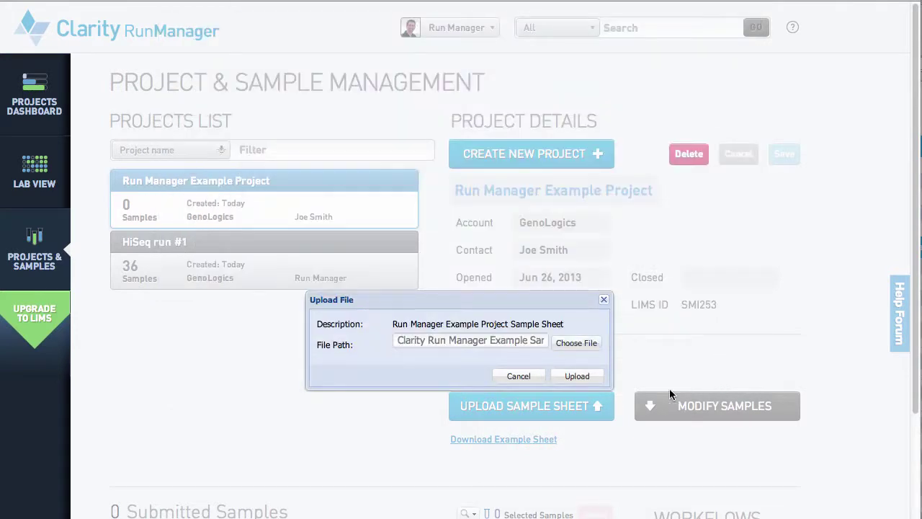
left_click(598, 377)
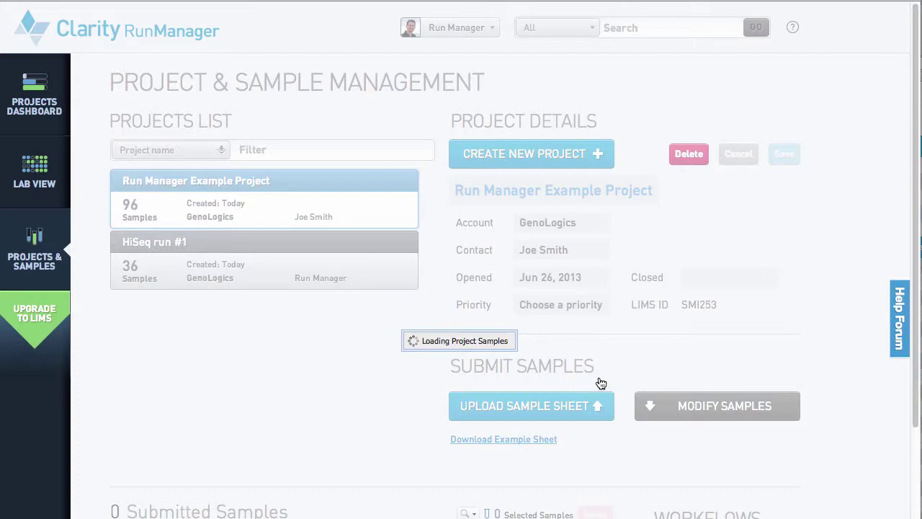
- Review the submitted samples and the information for Example sample 3, and use Modify Samples on the project
scroll(598, 370, "down", 3)
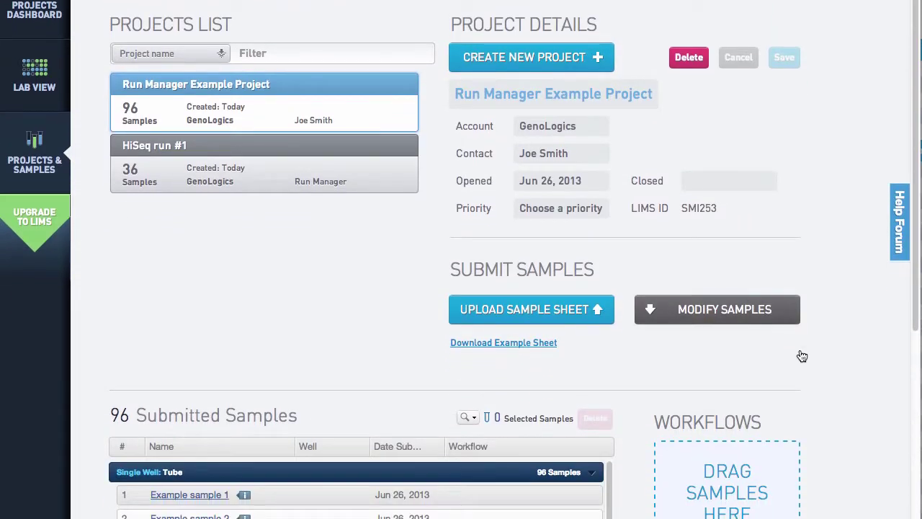
scroll(865, 392, "down", 10)
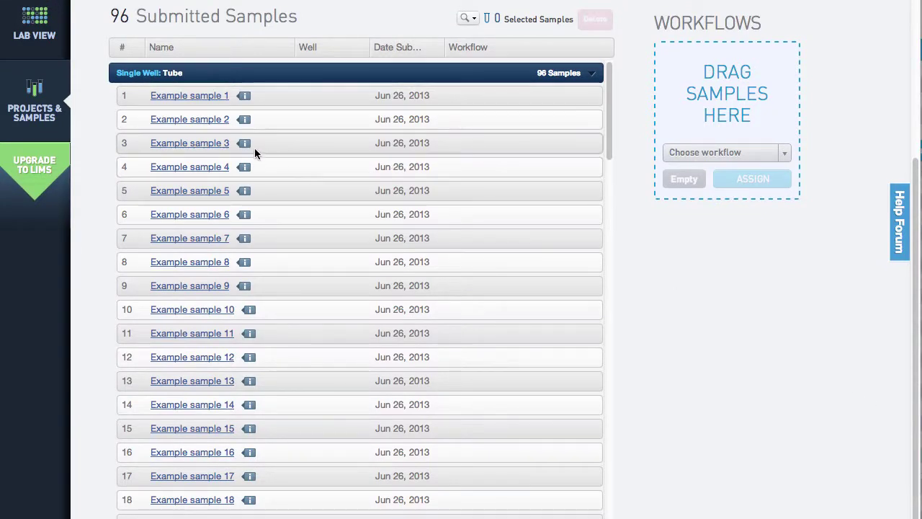
mouse_move(247, 145)
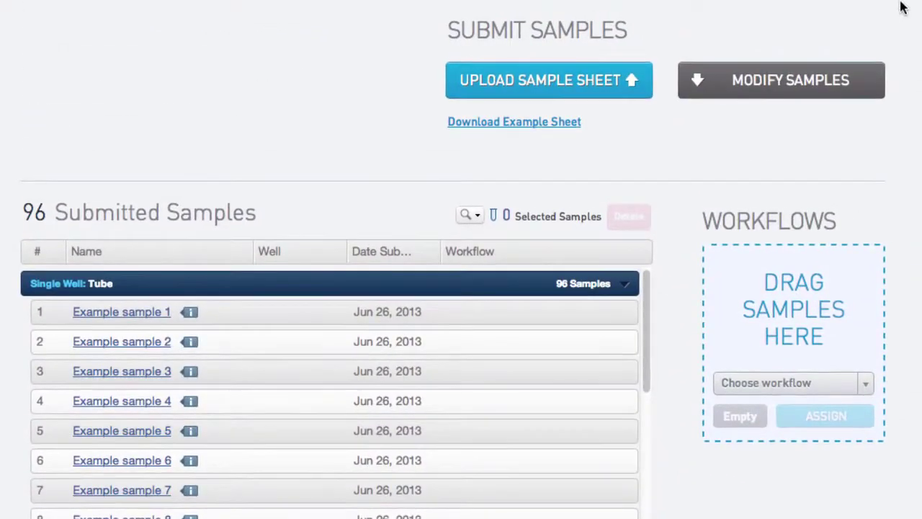
left_click(864, 101)
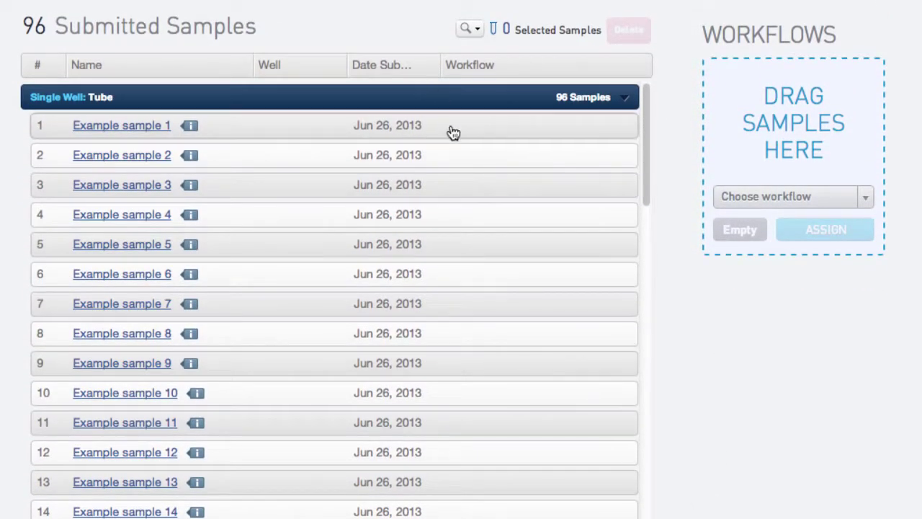
- Try selecting Example samples 1, 6 and 7 individually and a range of samples beginning at Example sample 4
left_click(458, 136)
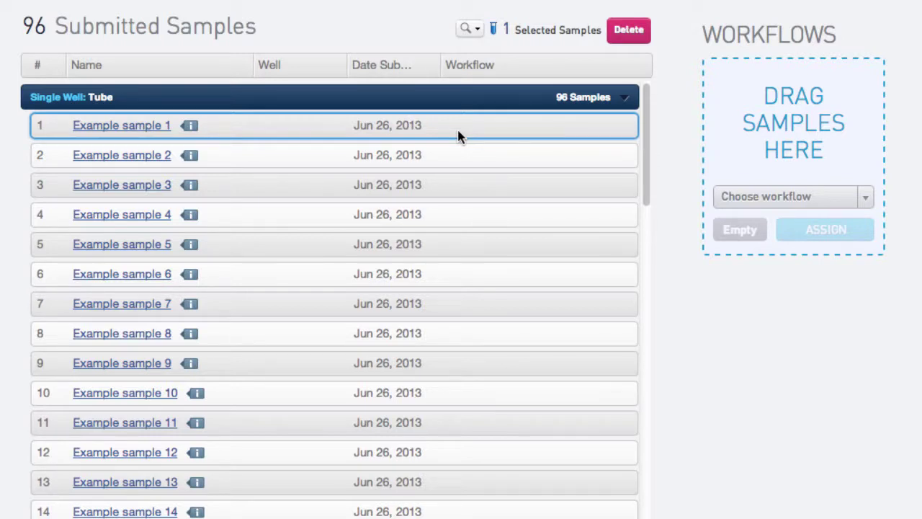
left_click(518, 274)
left_click(524, 301)
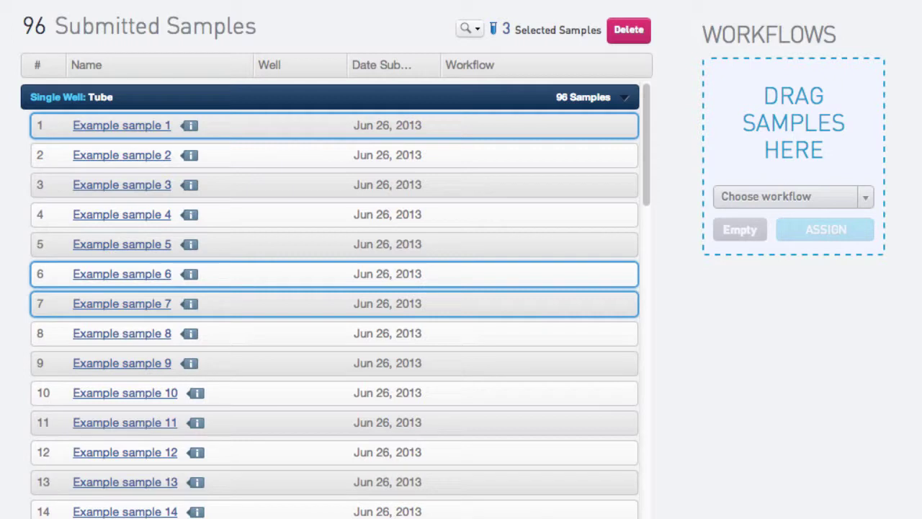
left_click(573, 217, "shift")
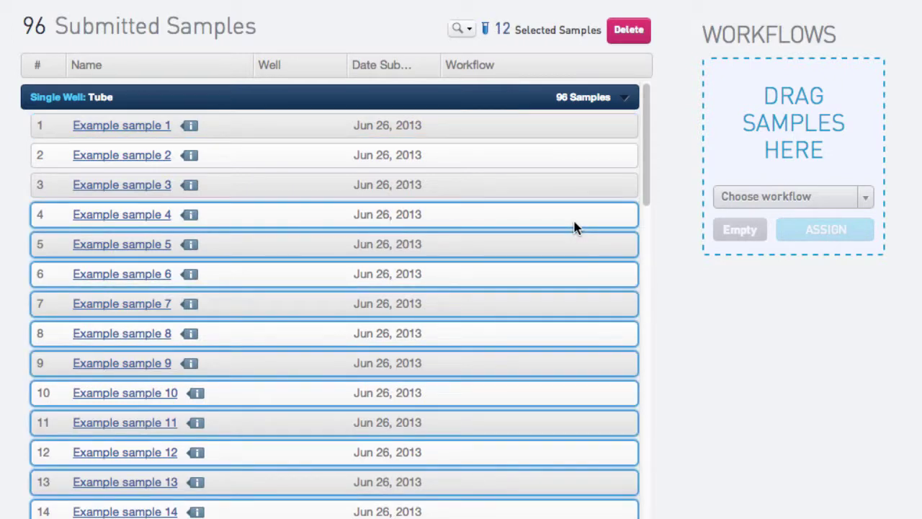
- Select all submitted samples and assign them to the MiSeq Run Manager workflow
key("ctrl+a")
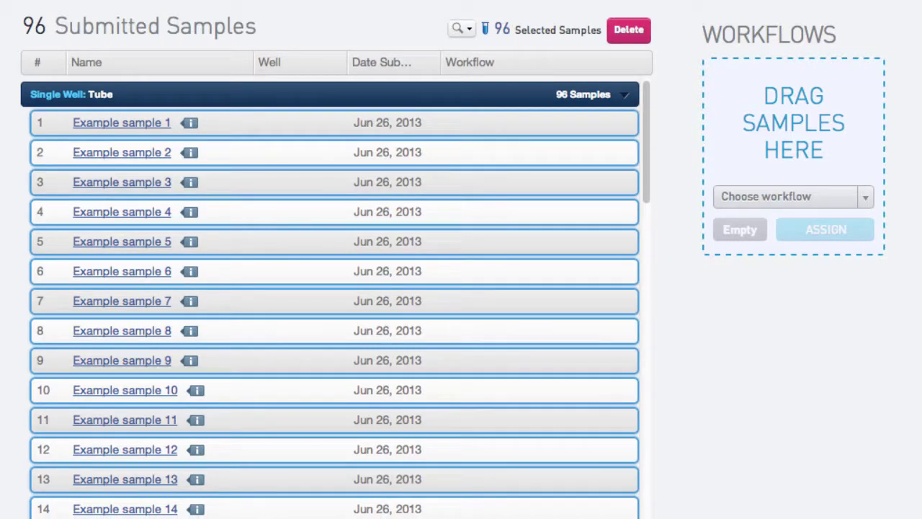
left_click_drag(561, 212, 839, 138)
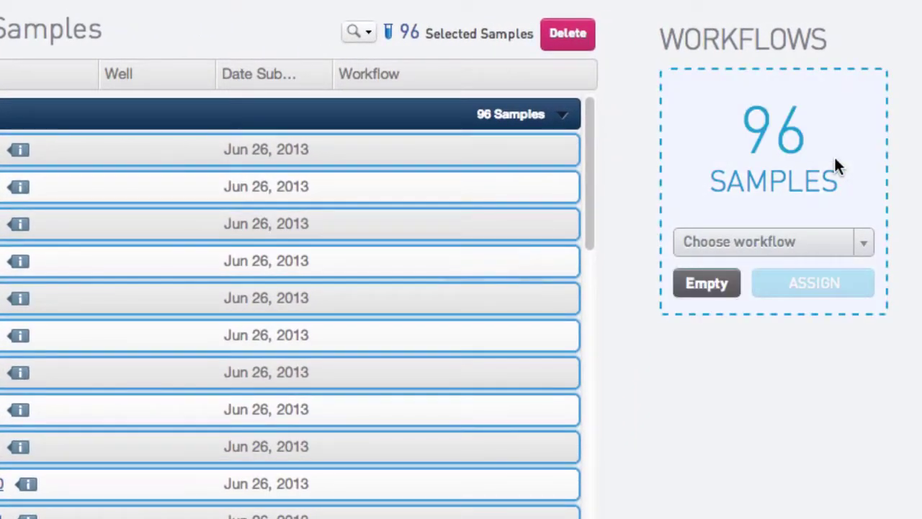
left_click(867, 245)
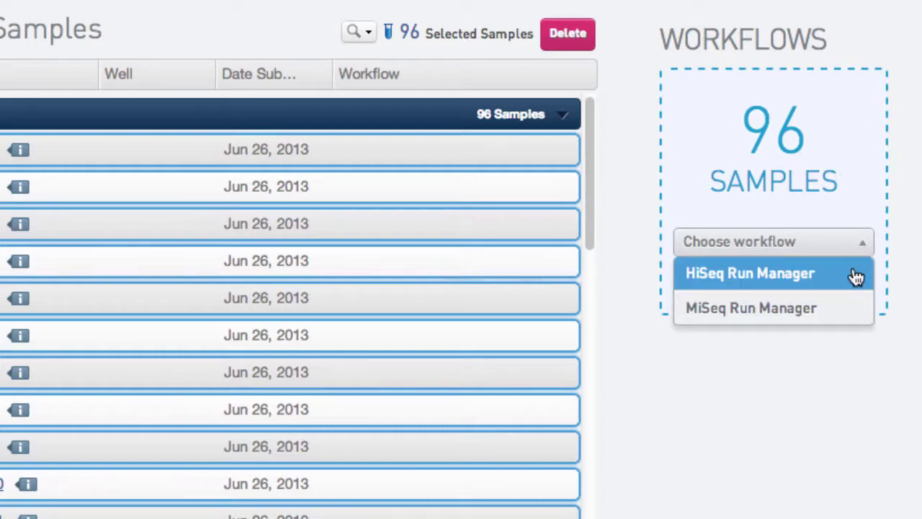
left_click(841, 318)
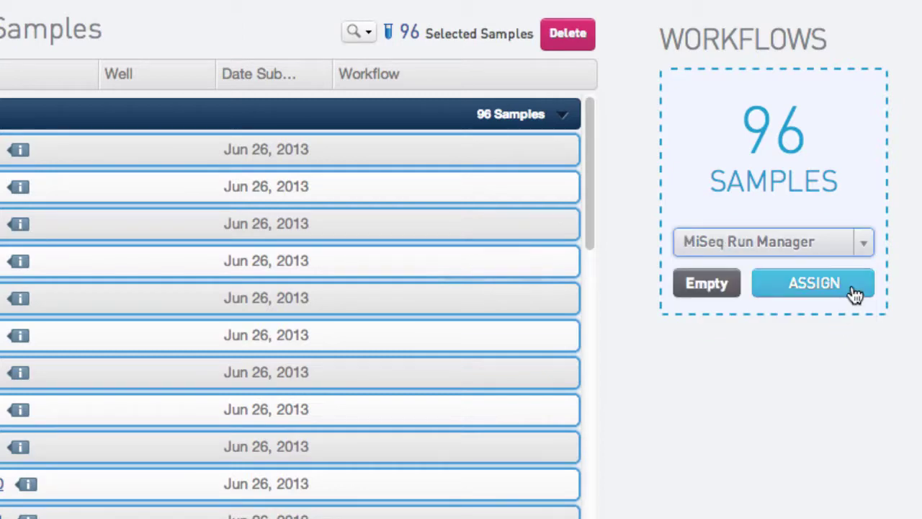
left_click(854, 288)
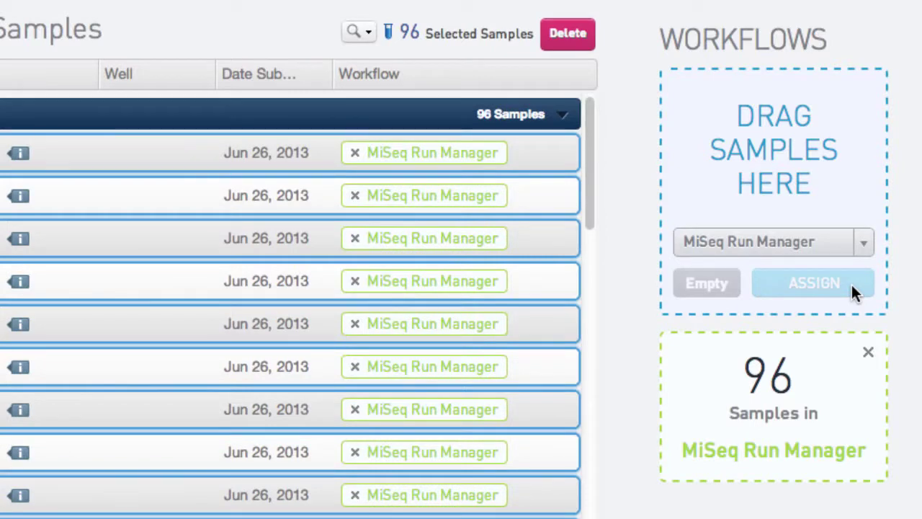
- Select only the fifth sample, and start removing the MiSeq Run Manager workflow from all samples but cancel the removal
left_click(566, 318)
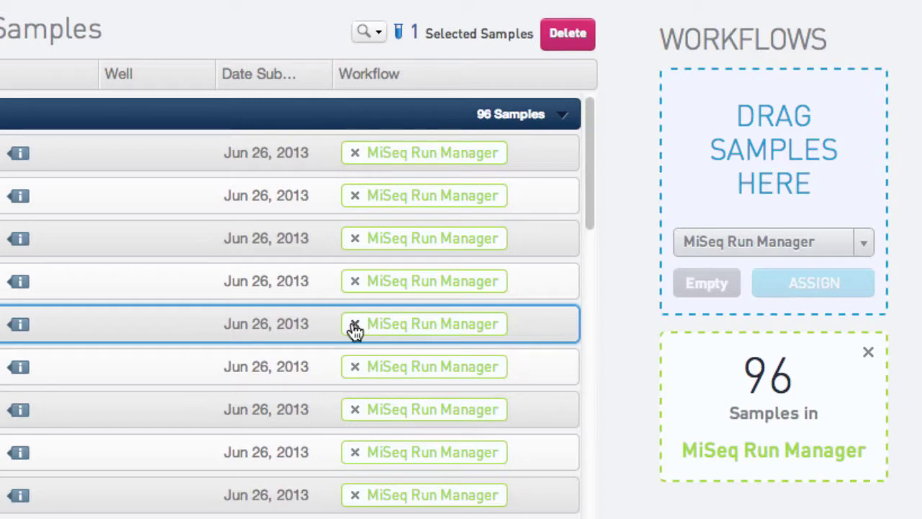
left_click(869, 354)
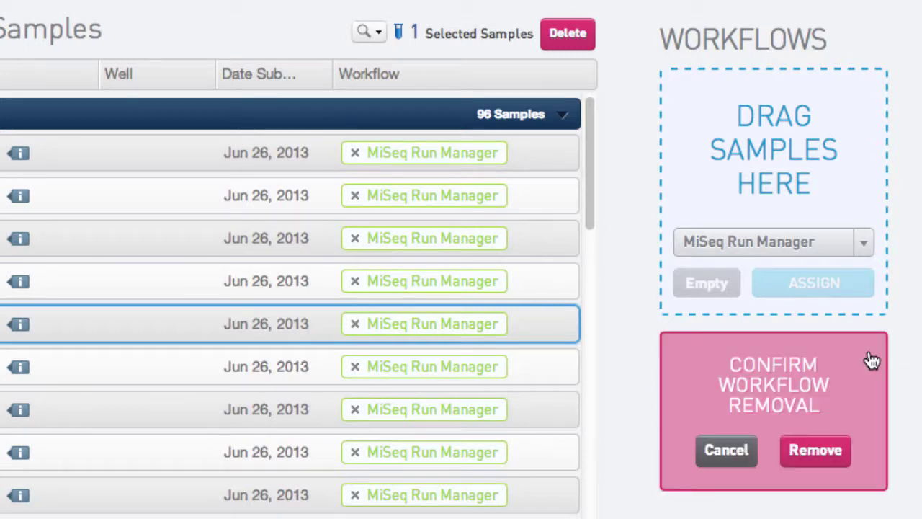
left_click(725, 451)
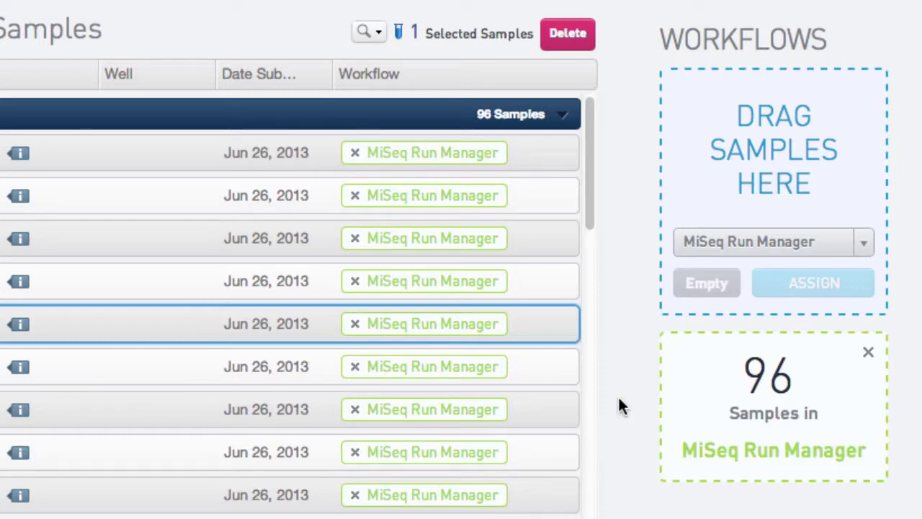